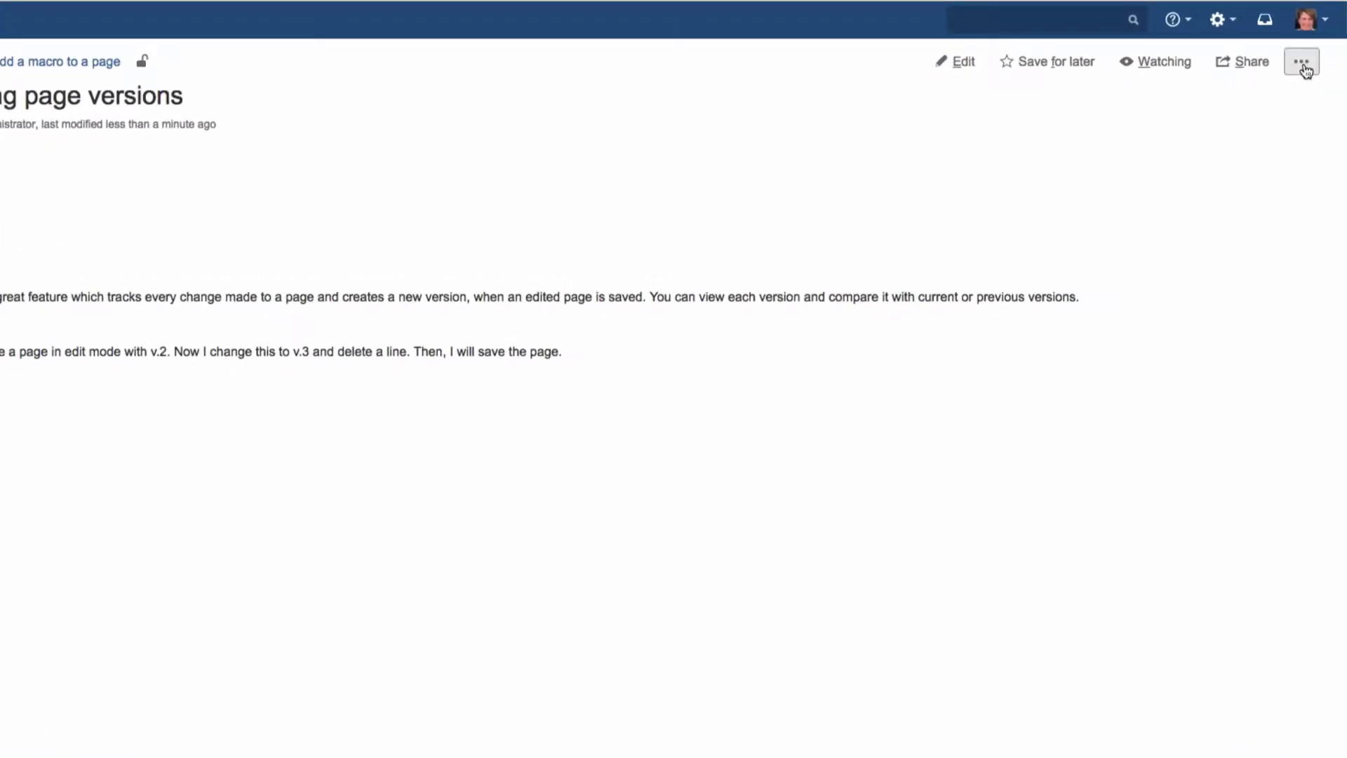
- Open the more-actions menu on the 'Comparing page versions' page
{"action": "left_click", "coordinate": [1305, 67]}
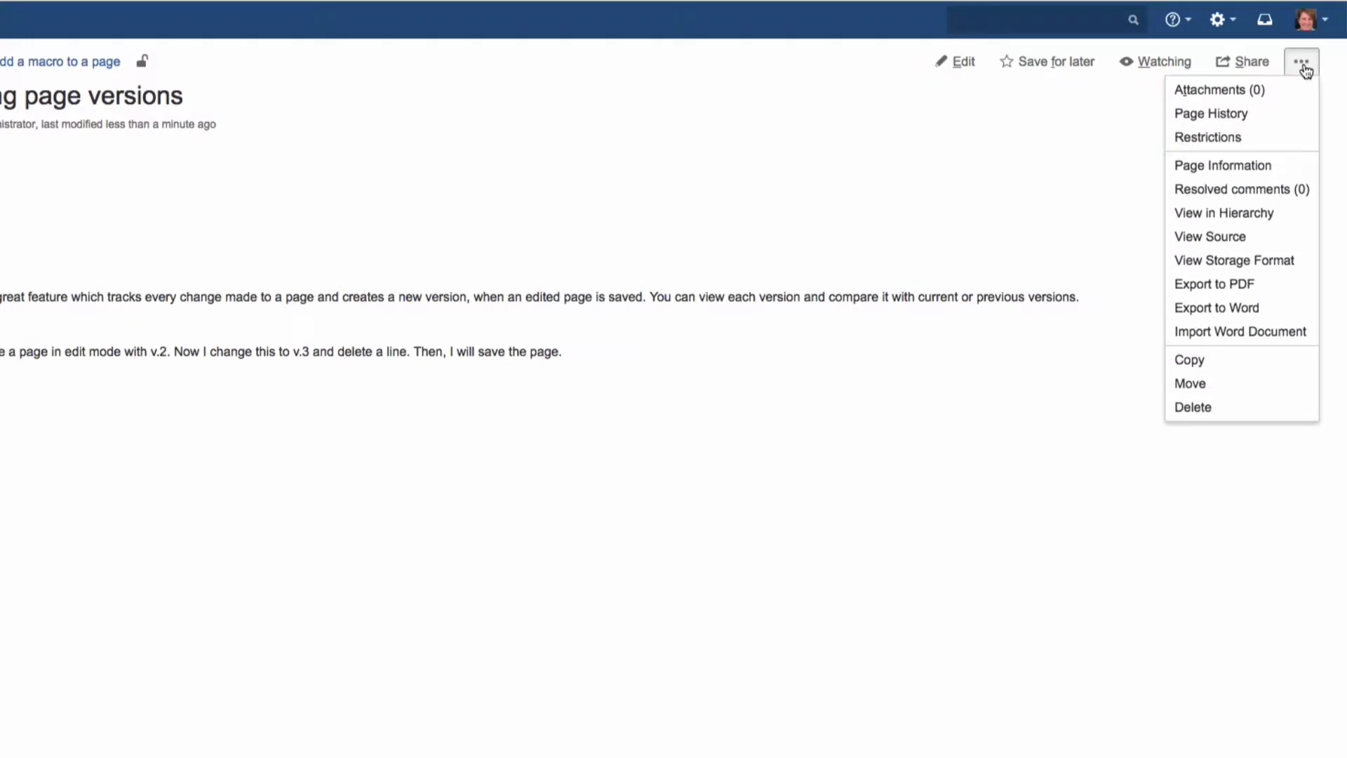
- Open Page History and view old version 3 of the page
{"action": "left_click", "coordinate": [1301, 114]}
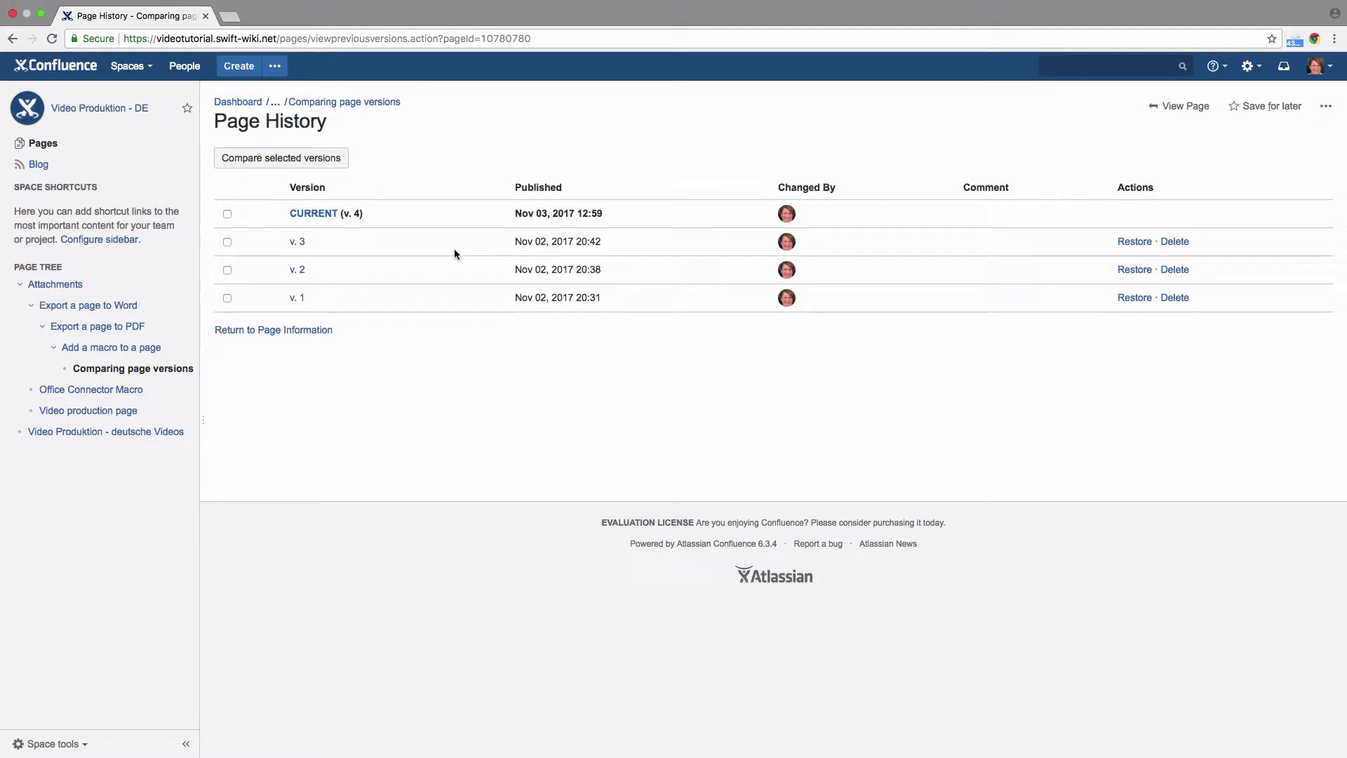
{"action": "left_click", "coordinate": [299, 244]}
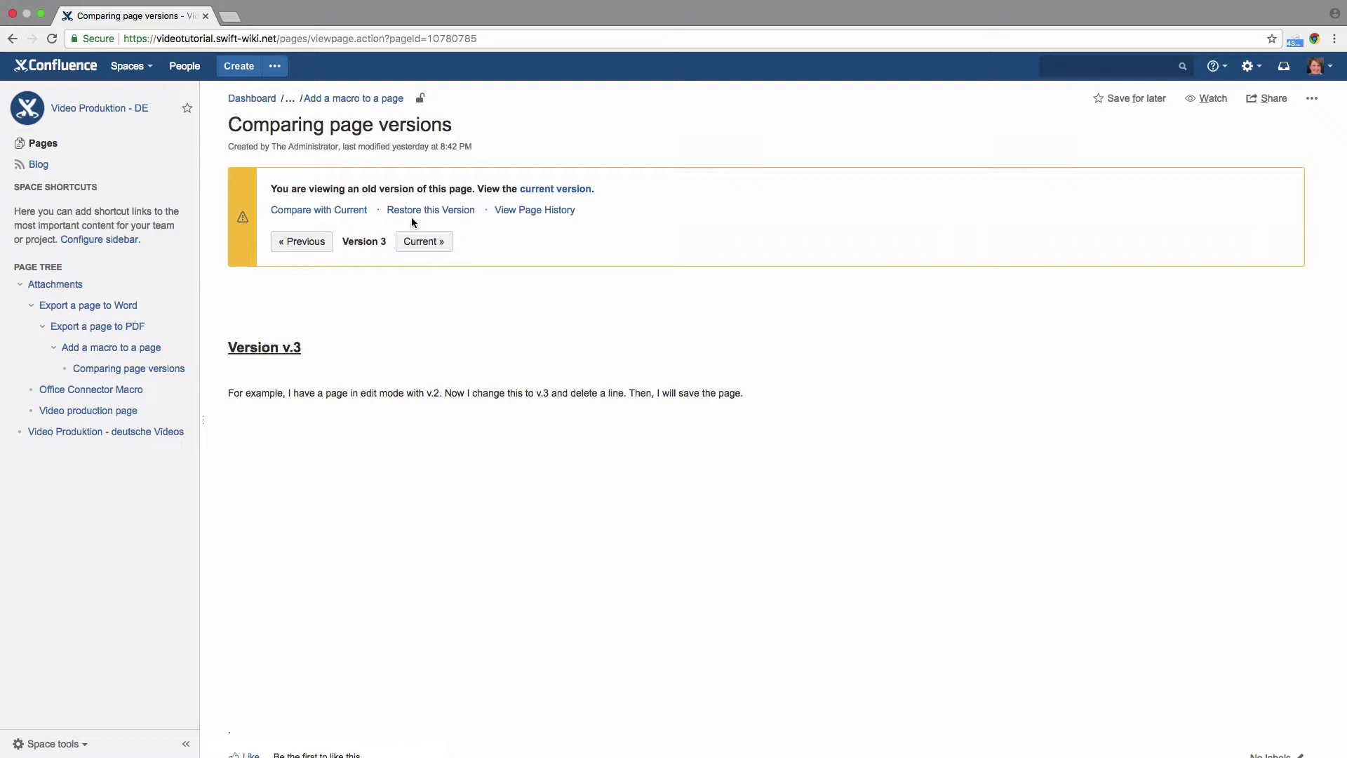
- Restore version 3 with the revert comment 'There was a mistake'
{"action": "left_click", "coordinate": [430, 210]}
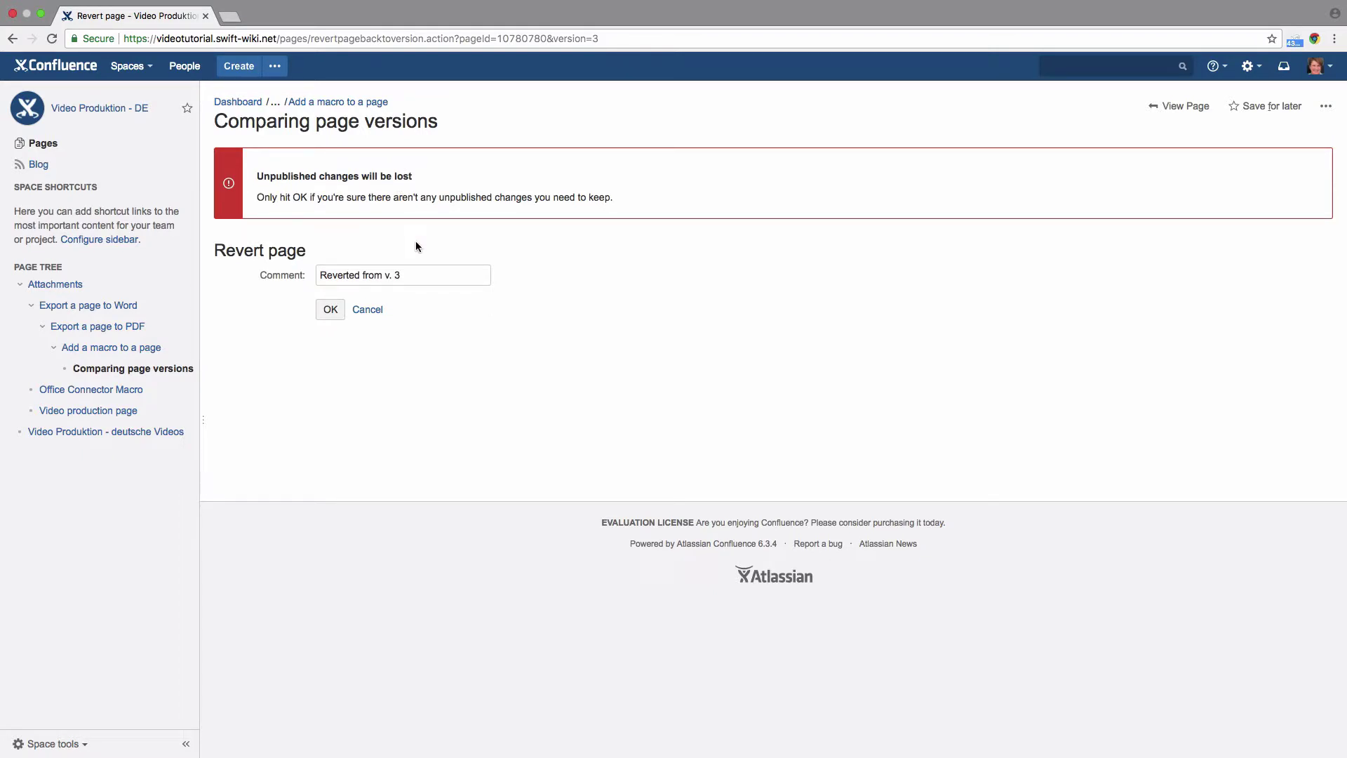
{"action": "triple_click", "coordinate": [412, 275]}
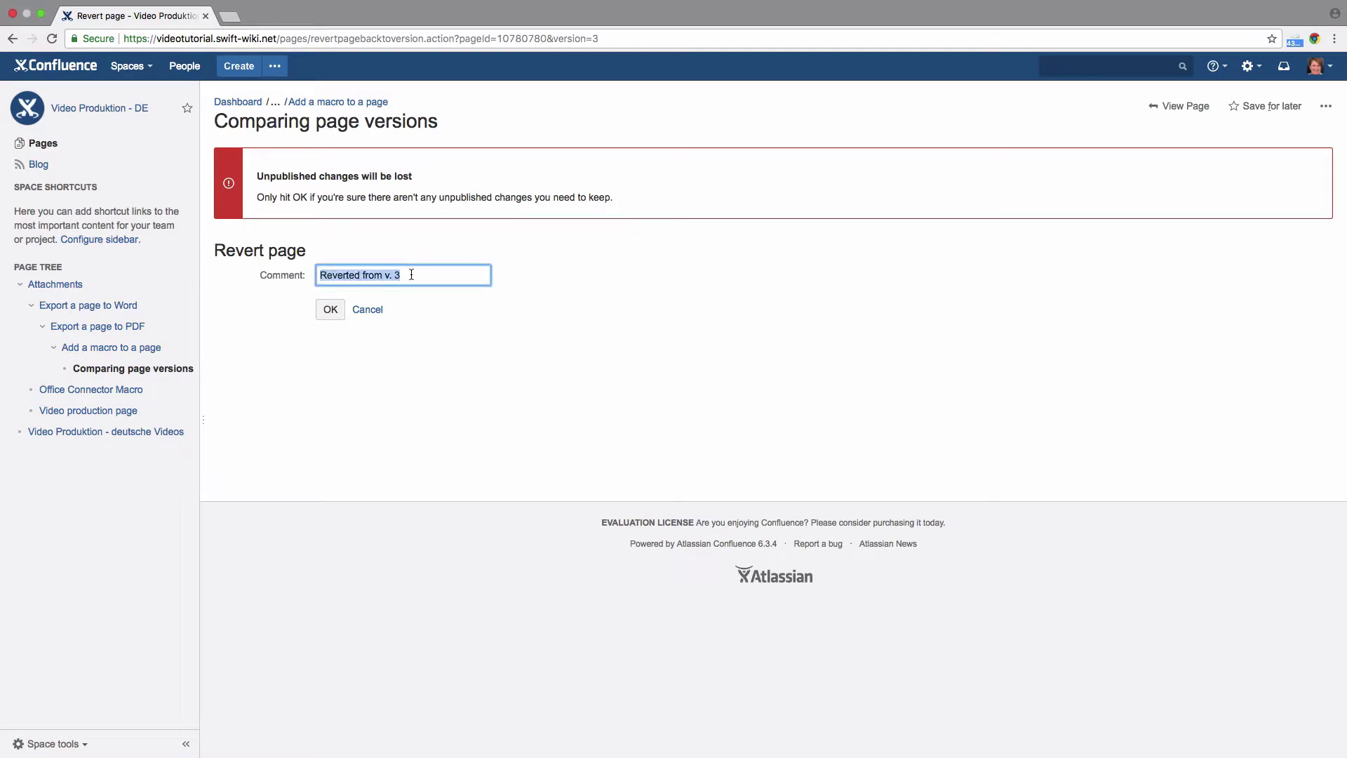
{"action": "type", "text": "There was a mistake"}
{"action": "left_click", "coordinate": [331, 311]}
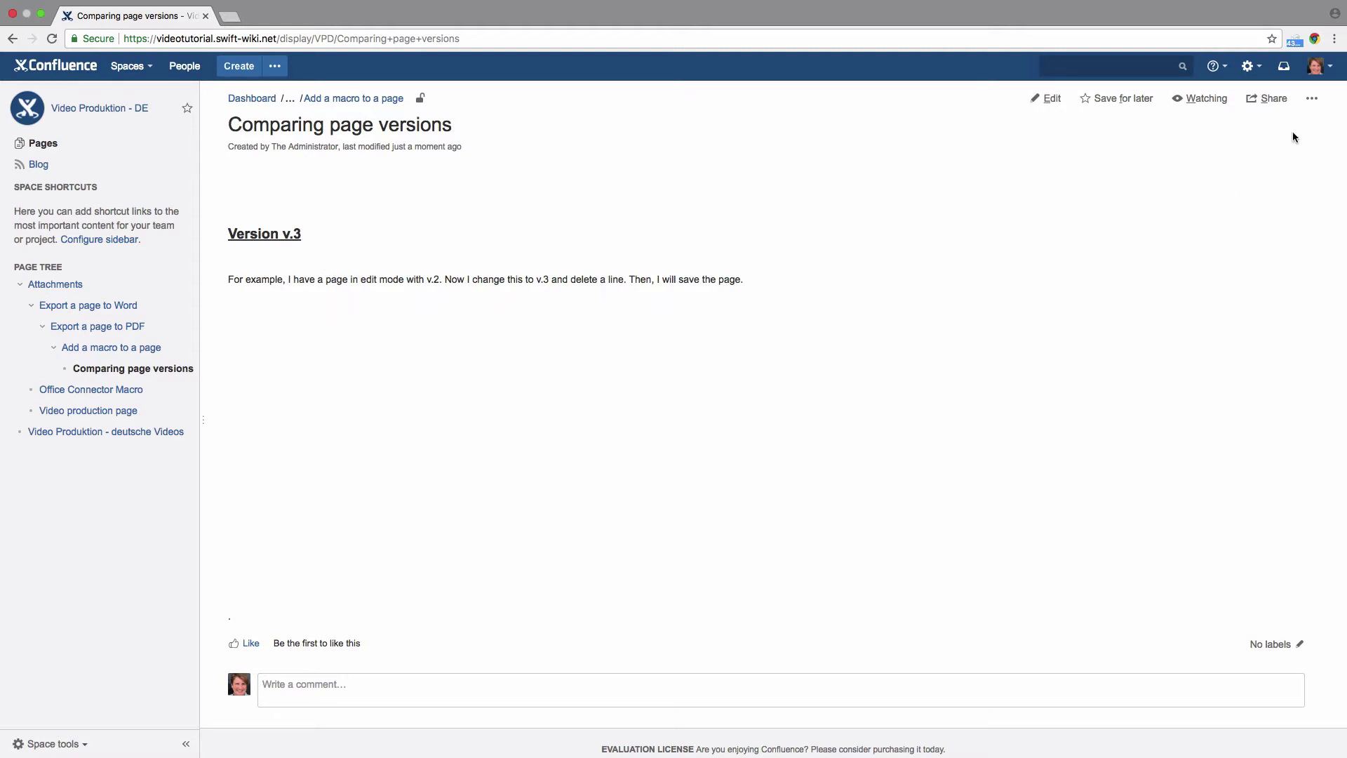
- Open the more-actions menu on the reloaded, restored page
{"action": "left_click", "coordinate": [1312, 98]}
- Check Page History lists current v.5 with 'There was a mistake', then view the page
{"action": "left_click", "coordinate": [1243, 138]}
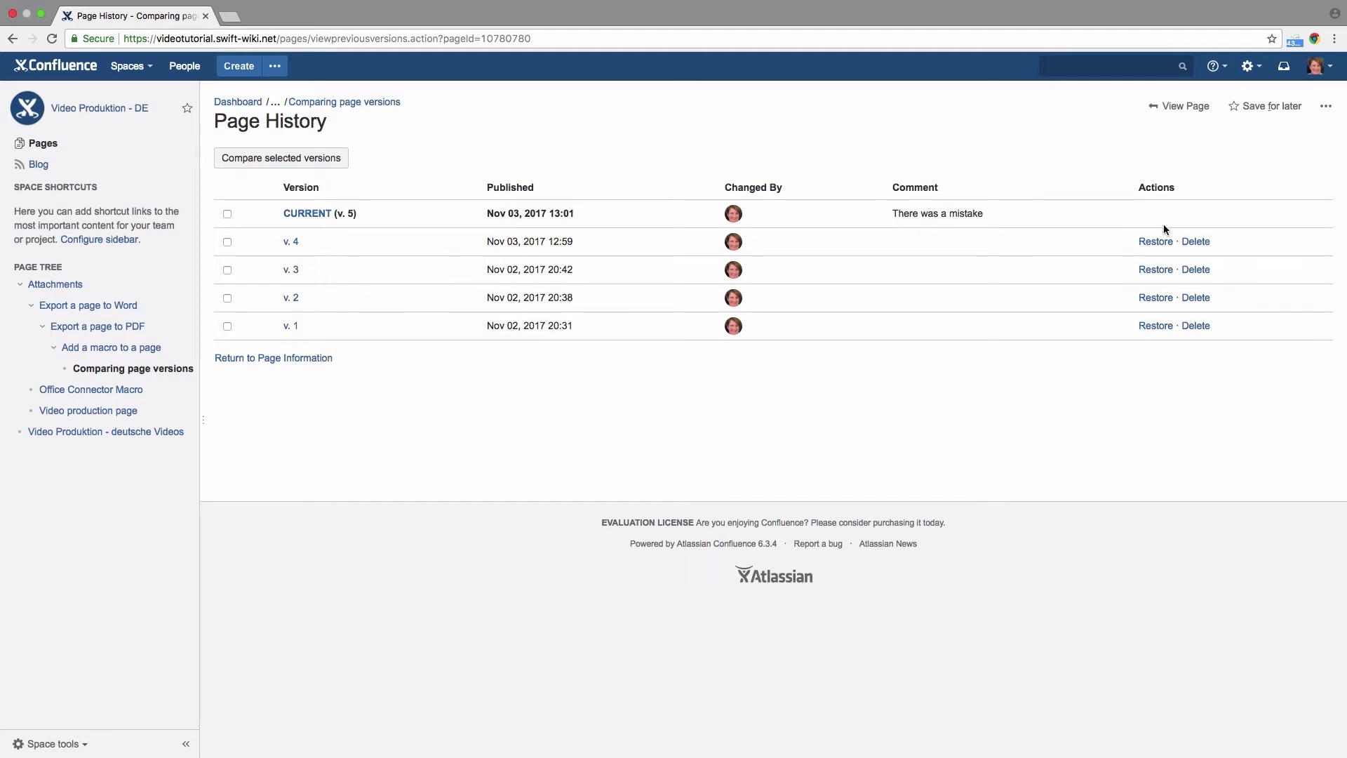
{"action": "left_click", "coordinate": [1179, 106]}
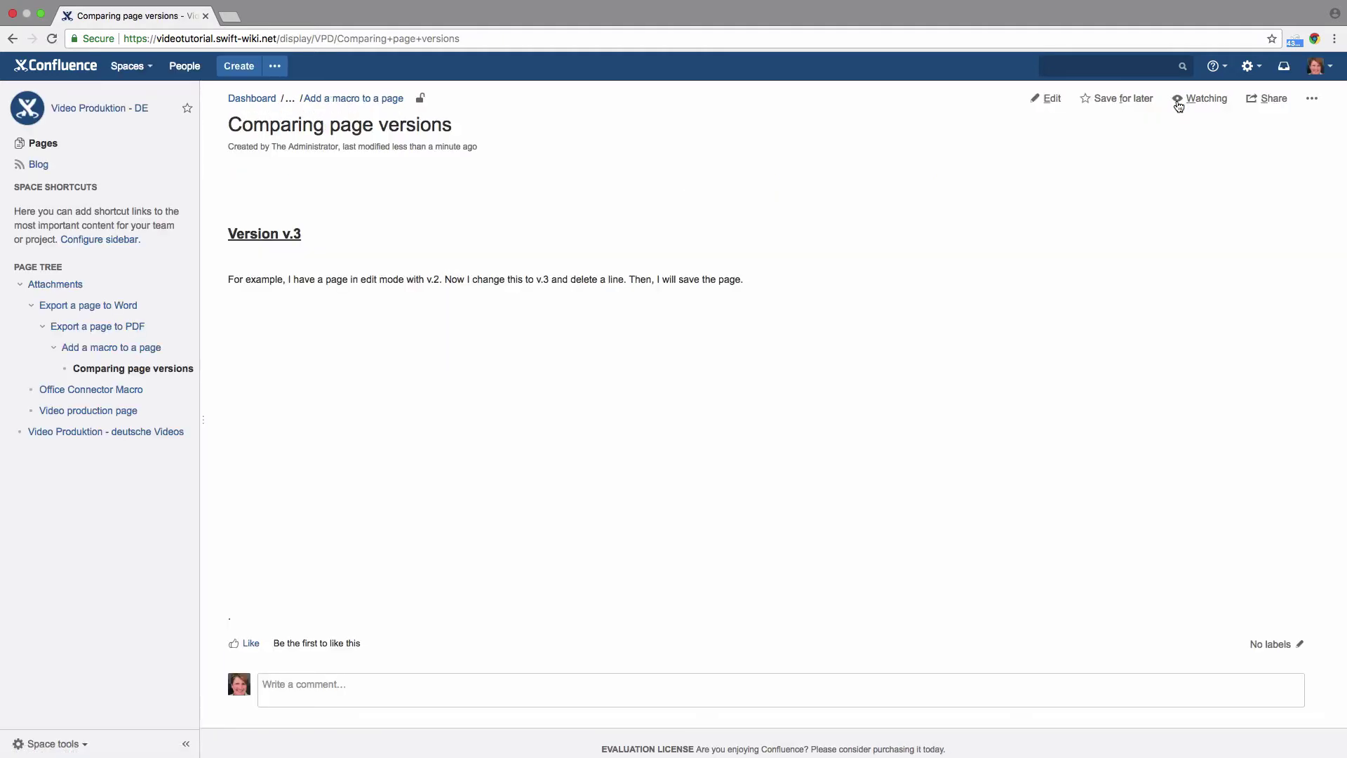